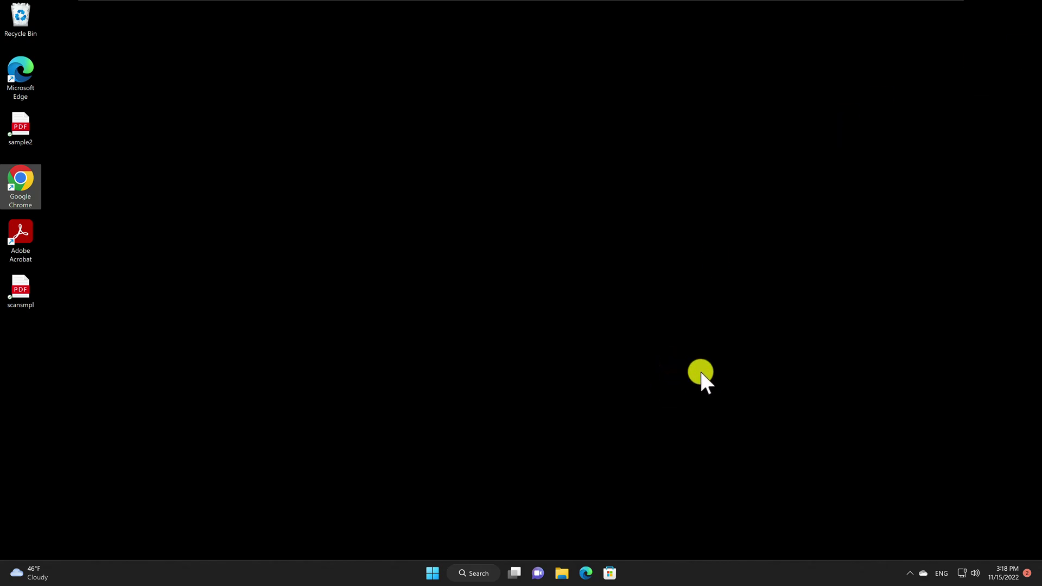
# Open scansmpl.pdf in Acrobat Reader and search the scanned letter for 'photocell' via Edit > Find.
pyautogui.doubleClick(32, 289)
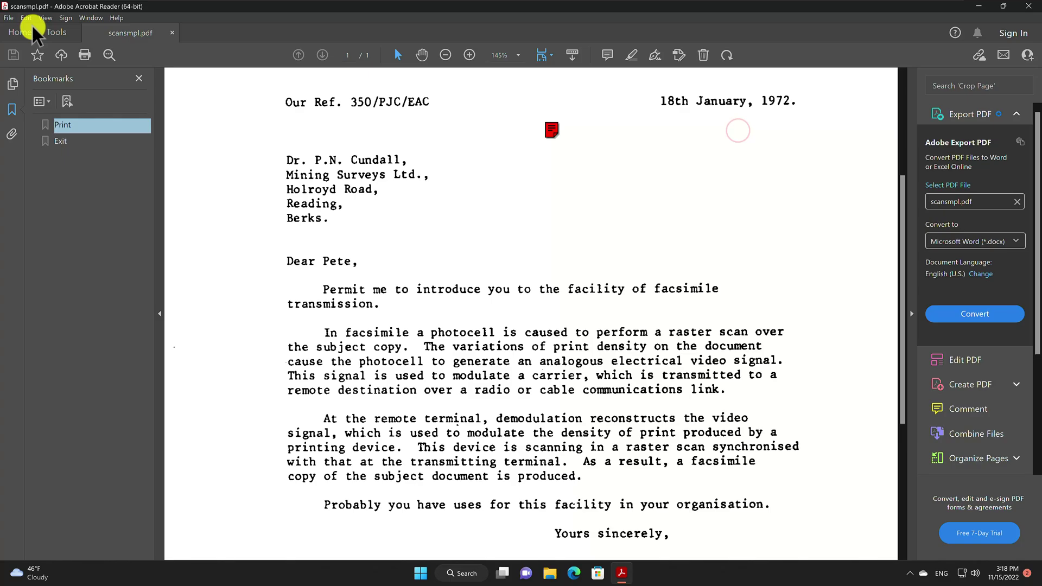
pyautogui.click(27, 18)
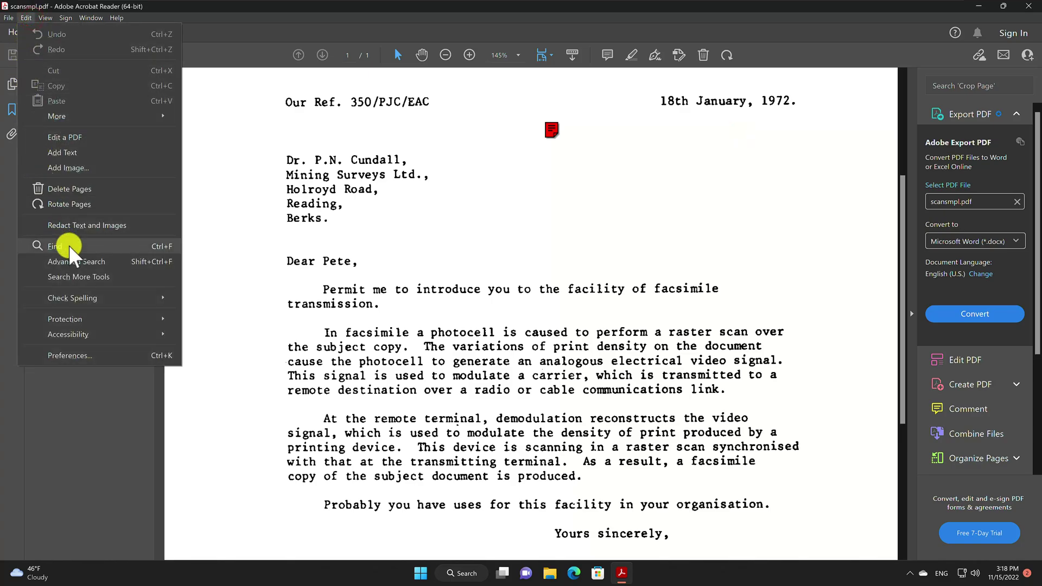
pyautogui.click(55, 246)
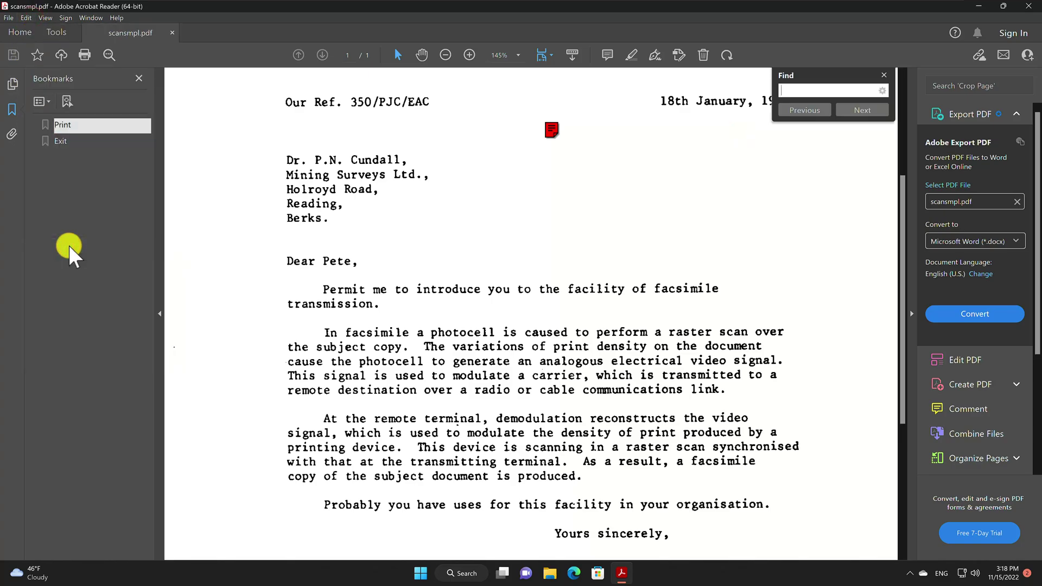
pyautogui.write('p')
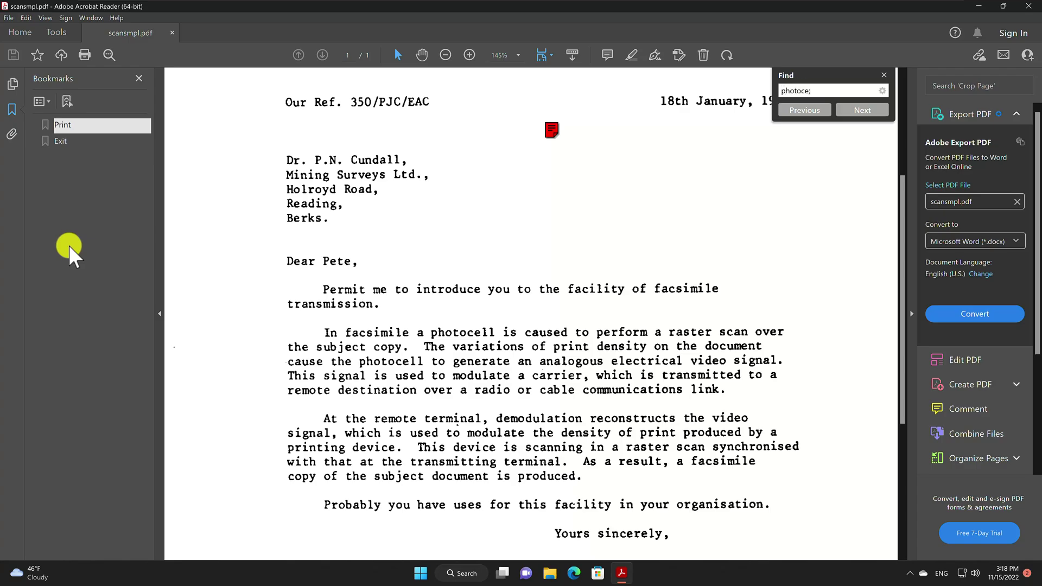
pyautogui.write('hotocel')
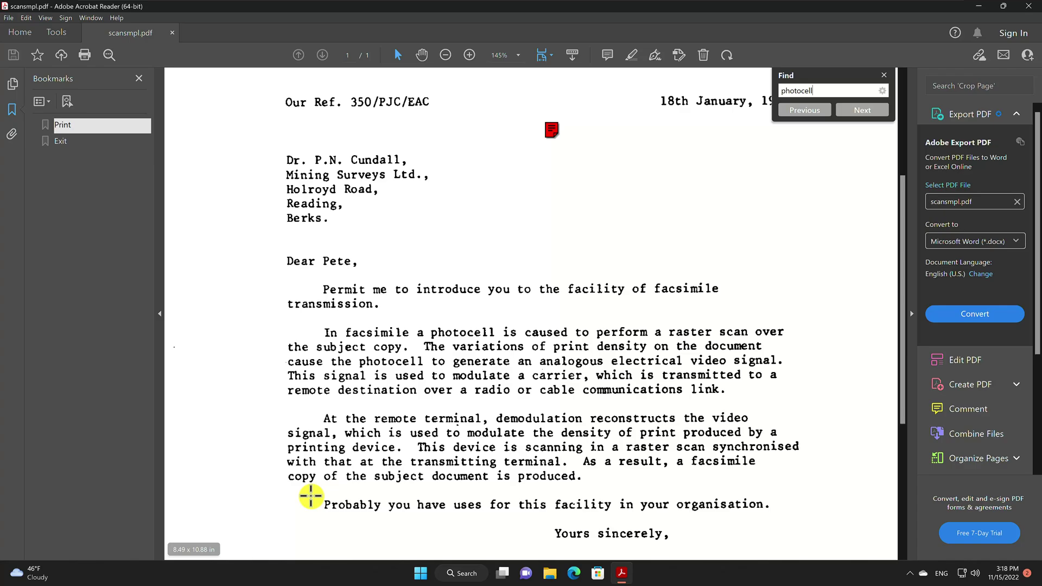
pyautogui.write('l')
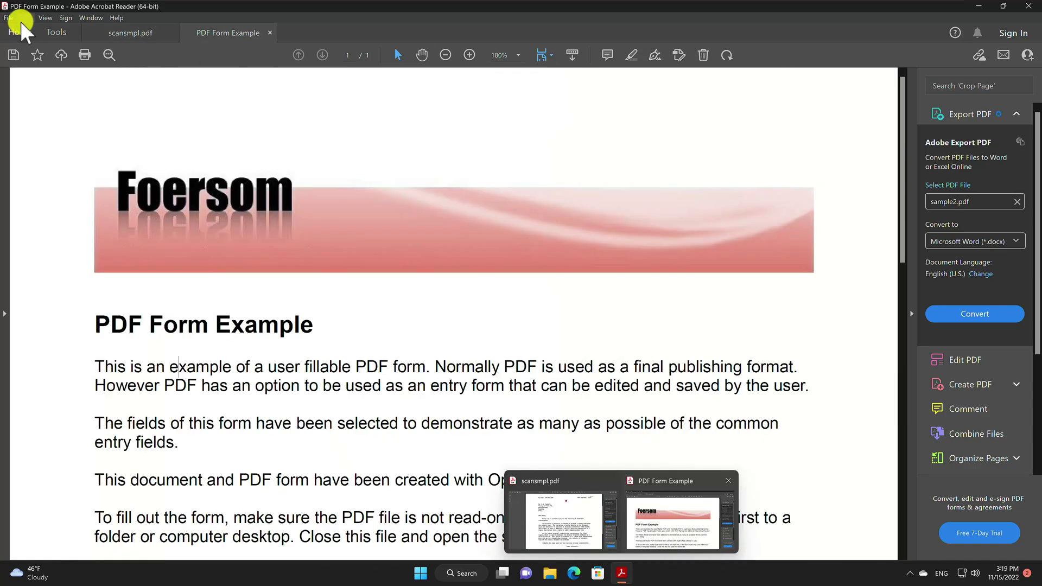
# Search the PDF Form Example document for 'example' and step through matches until none remain.
pyautogui.click(26, 17)
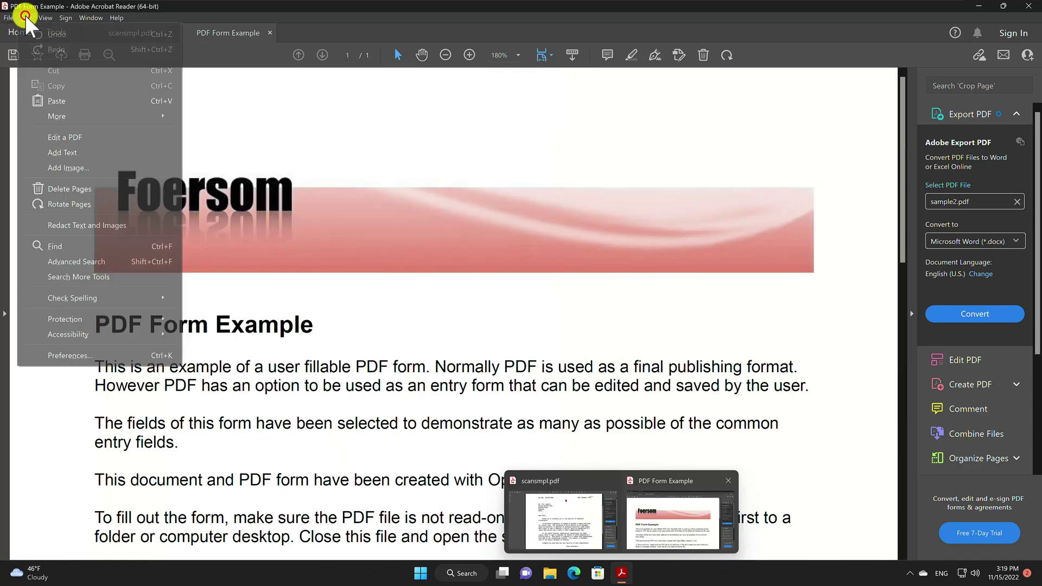
pyautogui.click(266, 386)
pyautogui.click(25, 18)
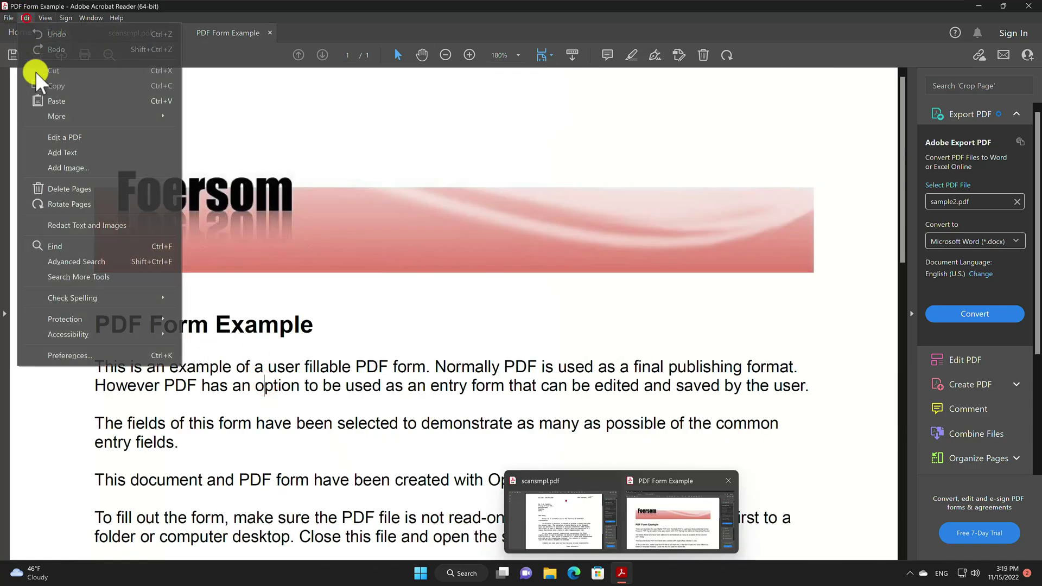
pyautogui.click(81, 243)
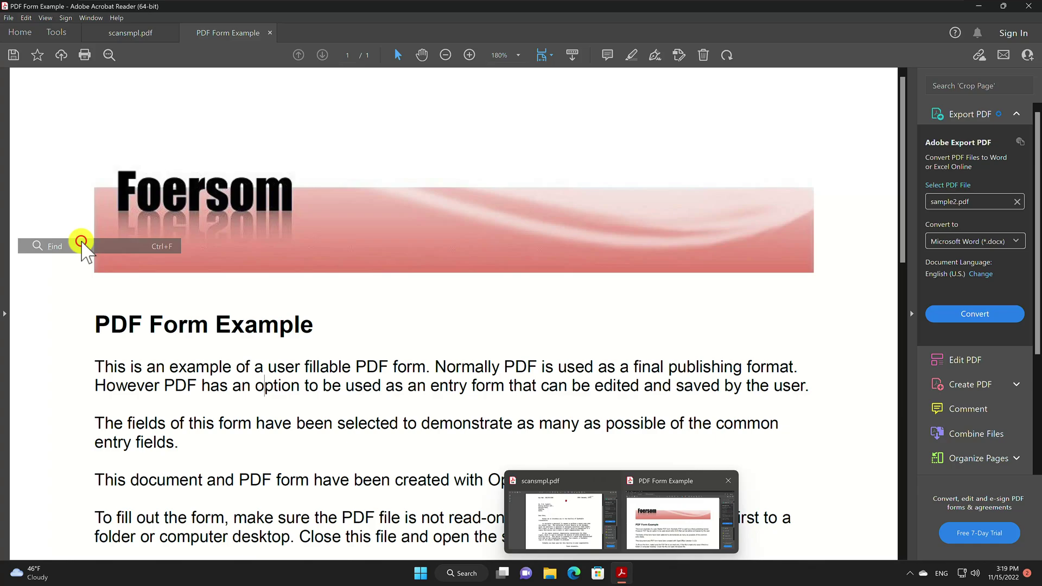
pyautogui.write('exam')
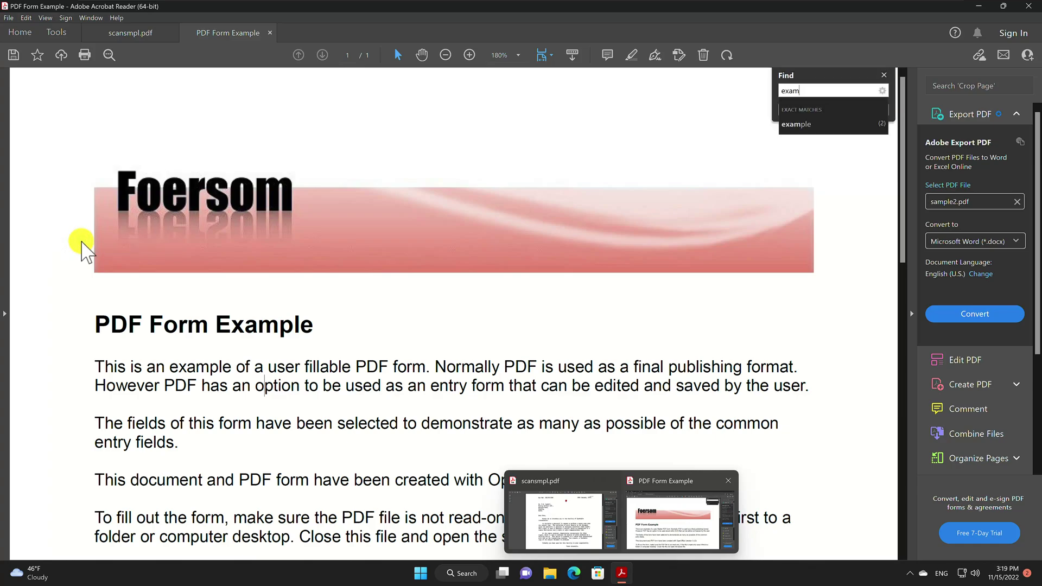
pyautogui.write('ple')
pyautogui.press('Return')
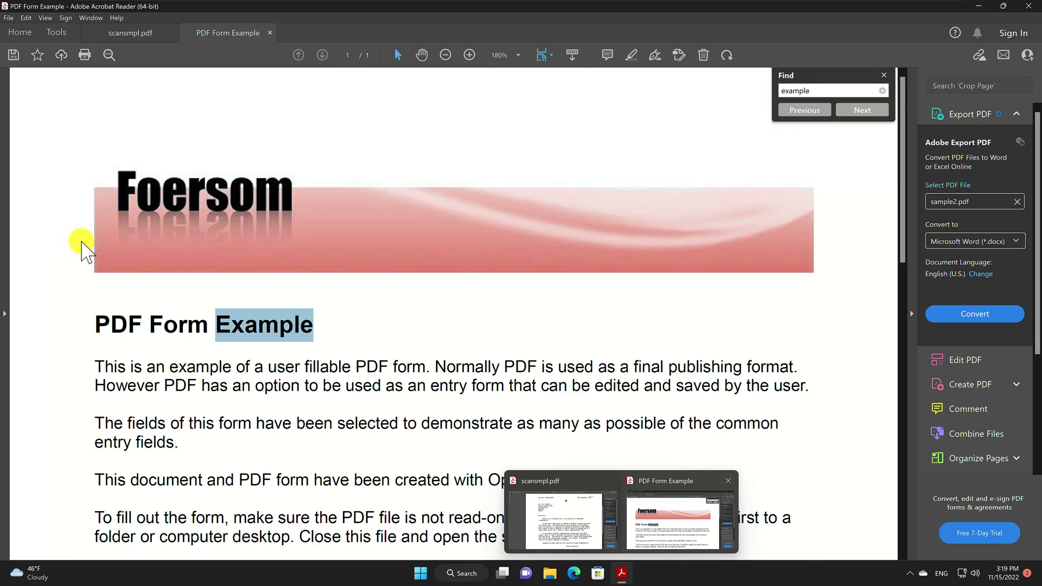
pyautogui.press('Return')
pyautogui.press('Return')
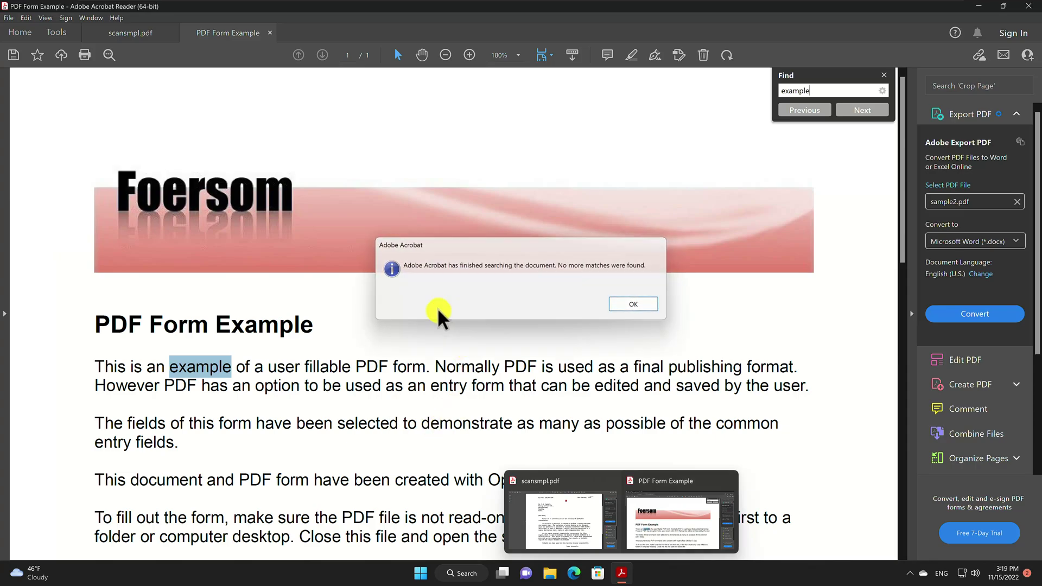
pyautogui.press('Return')
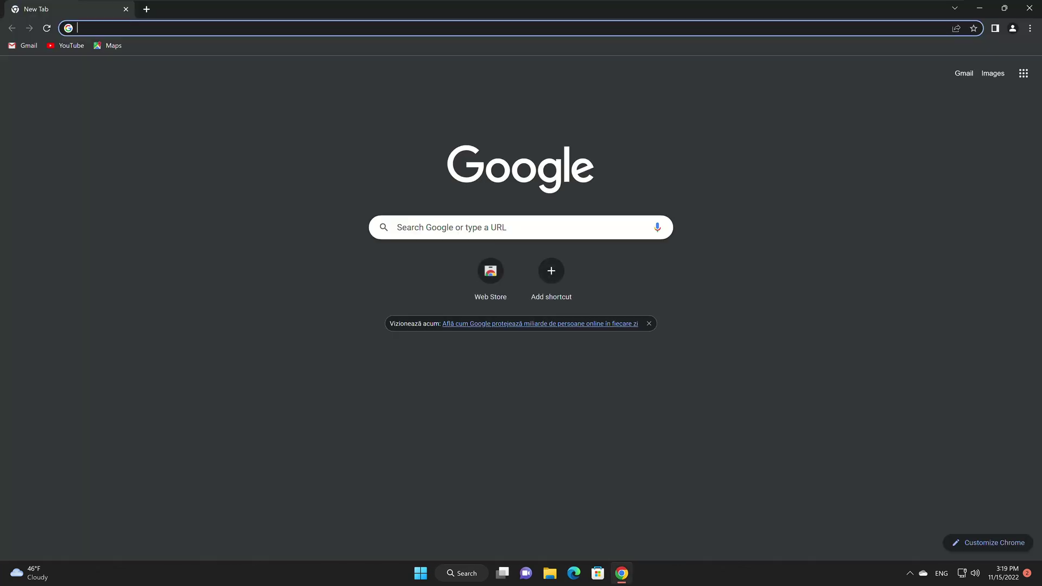
# Load pdf2go.com in Chrome's address bar.
pyautogui.click(207, 25)
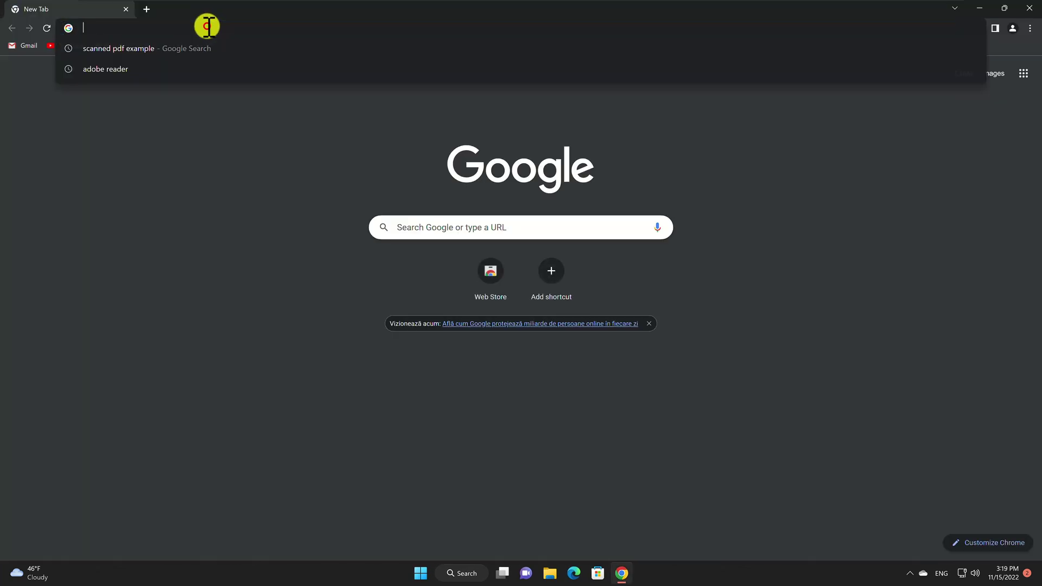
pyautogui.write('pdf2go.')
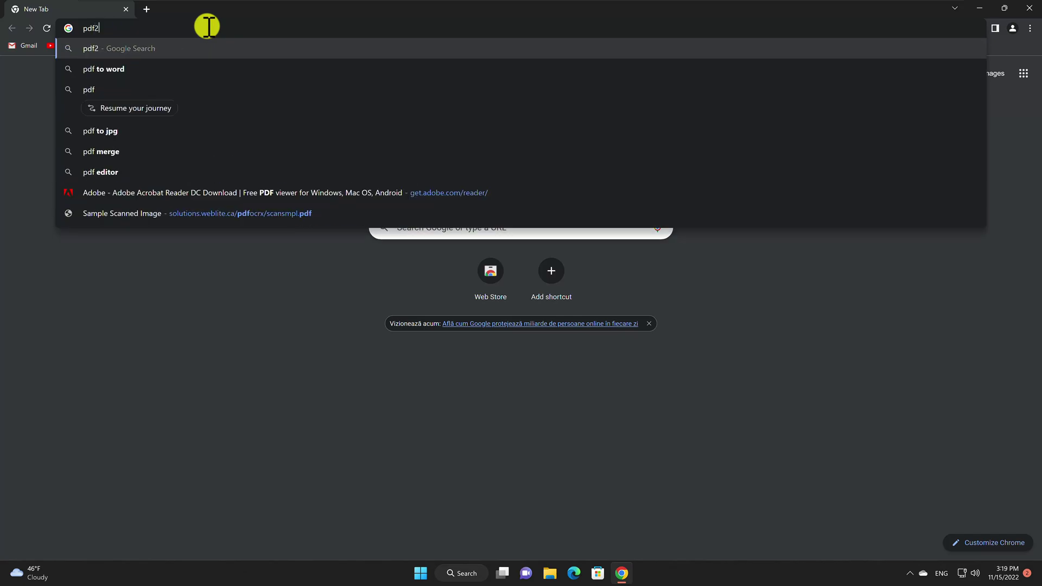
pyautogui.write('com')
pyautogui.press('Return')
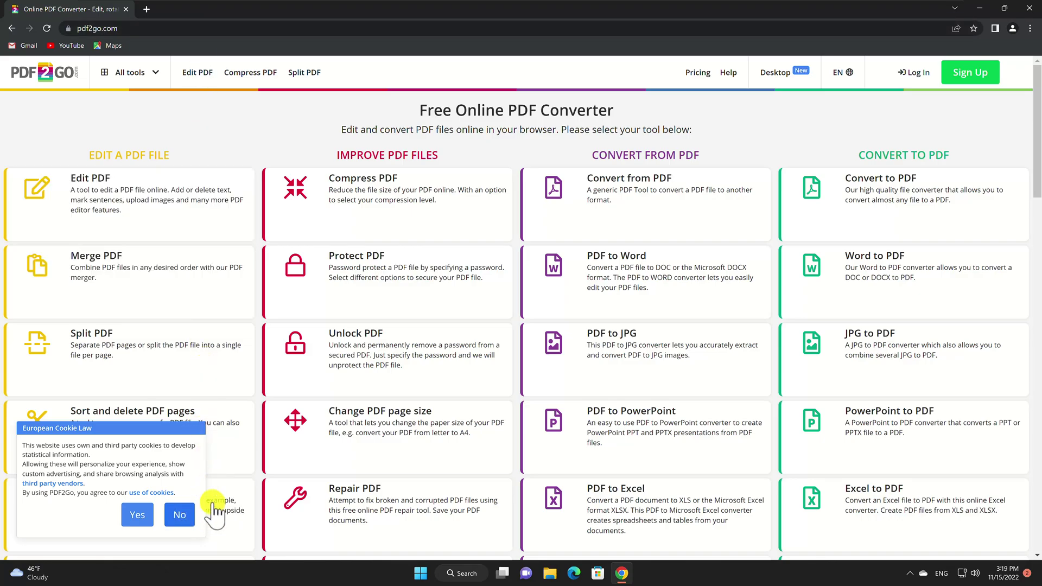
# Decline the site's cookies and go to PDF2Go's Make PDF searchable tool.
pyautogui.click(182, 516)
pyautogui.scroll(-5, 384, 391)
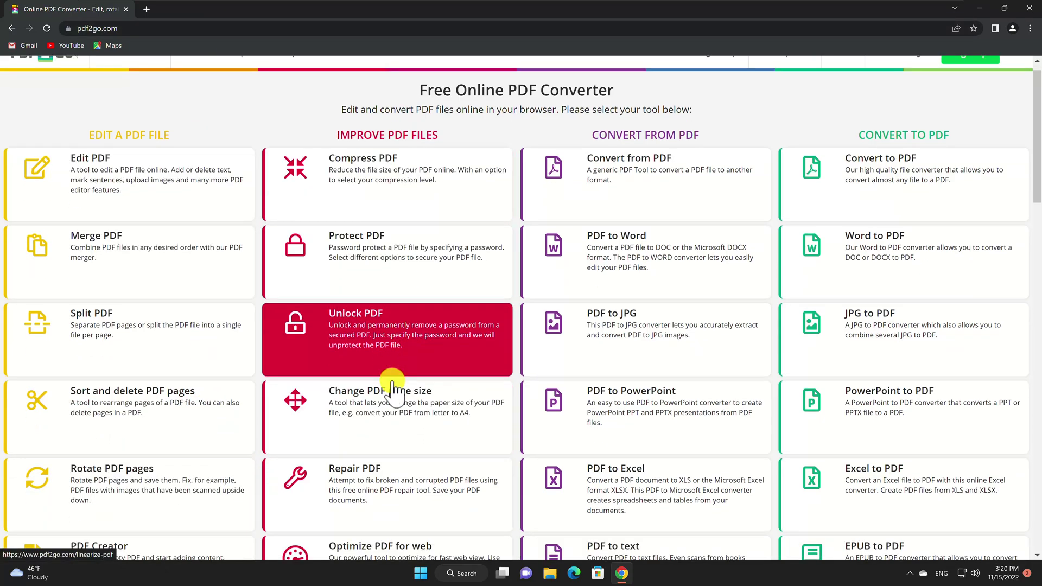
pyautogui.scroll(-2, 390, 409)
pyautogui.click(359, 277)
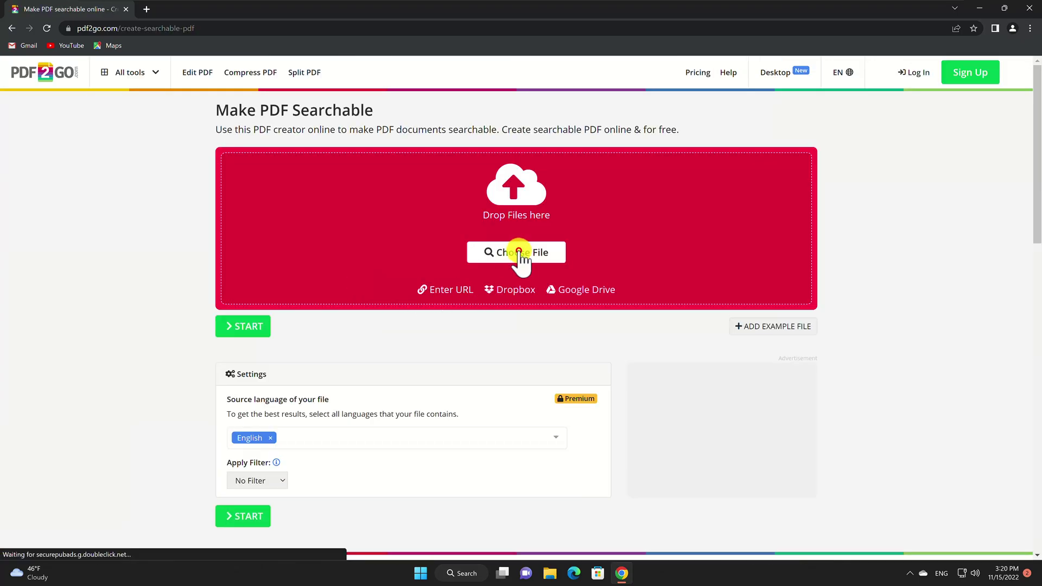
# Upload scansmpl.pdf from the Desktop to the tool.
pyautogui.click(519, 254)
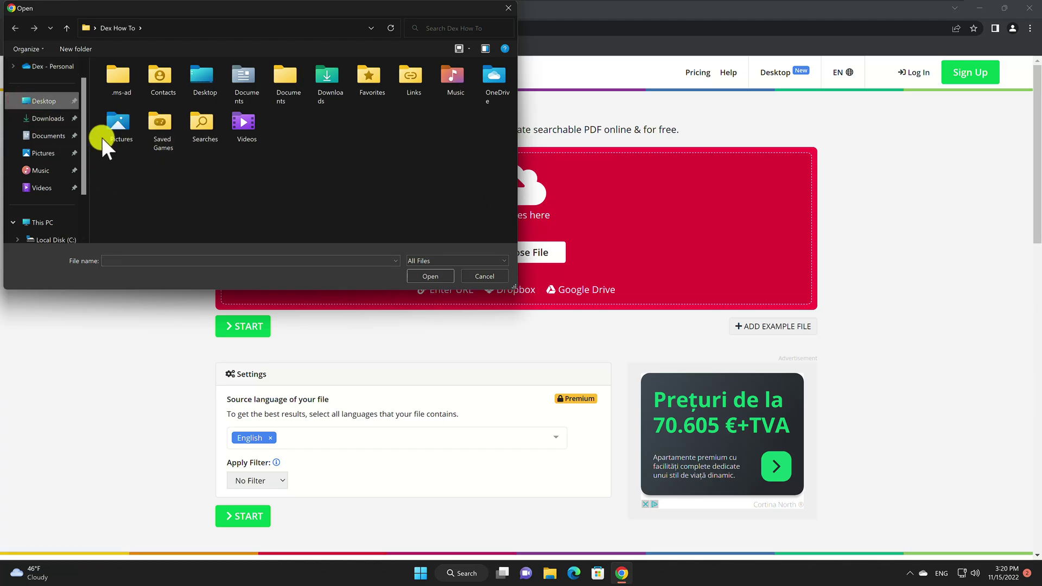
pyautogui.click(38, 101)
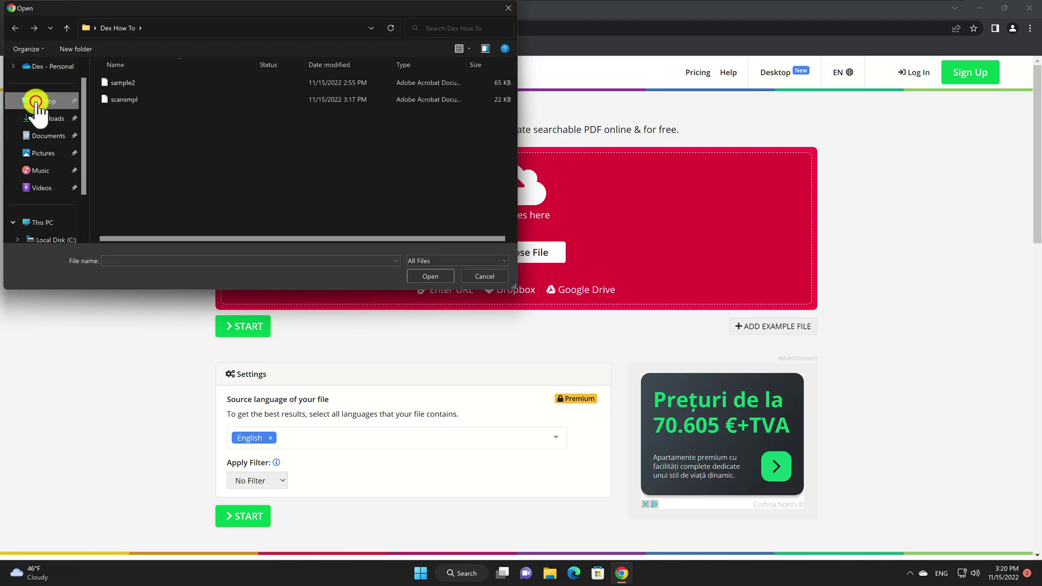
pyautogui.click(121, 99)
pyautogui.doubleClick(123, 100)
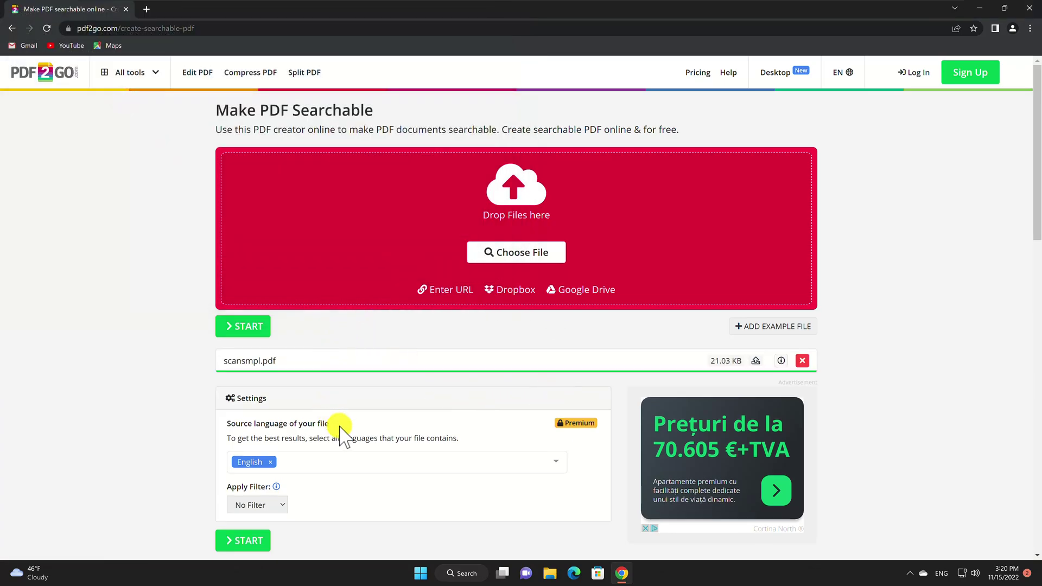
# Convert the scan to a searchable PDF, download it allowing multiple downloads, and open scansmpl (1).pdf.
pyautogui.click(248, 541)
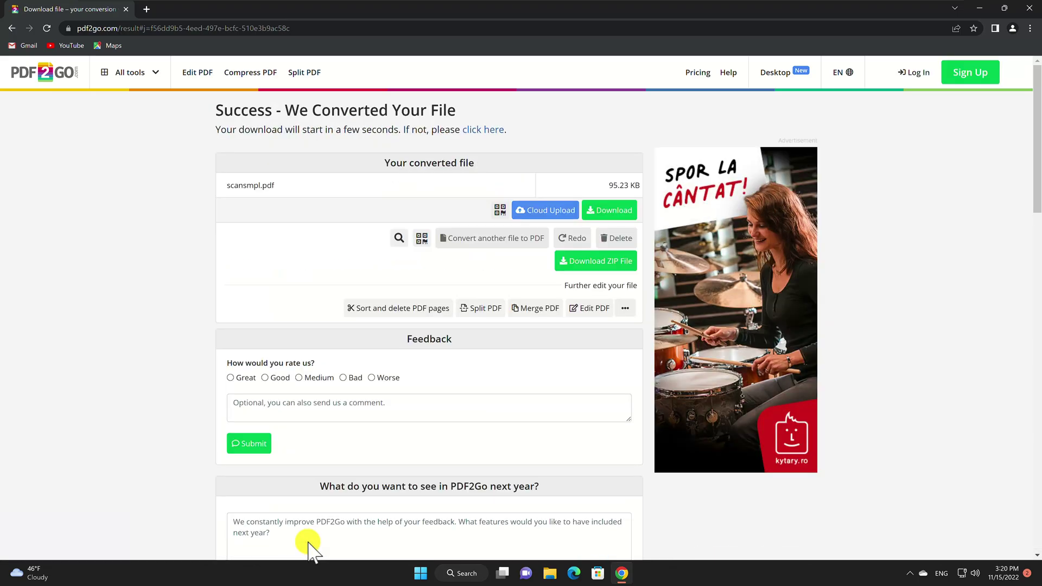
pyautogui.click(613, 211)
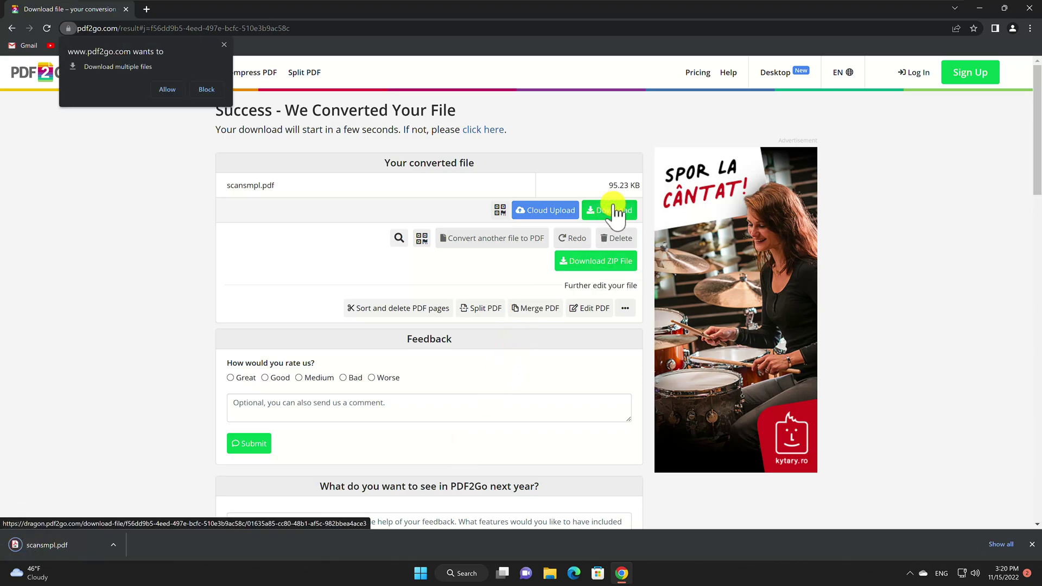
pyautogui.click(176, 91)
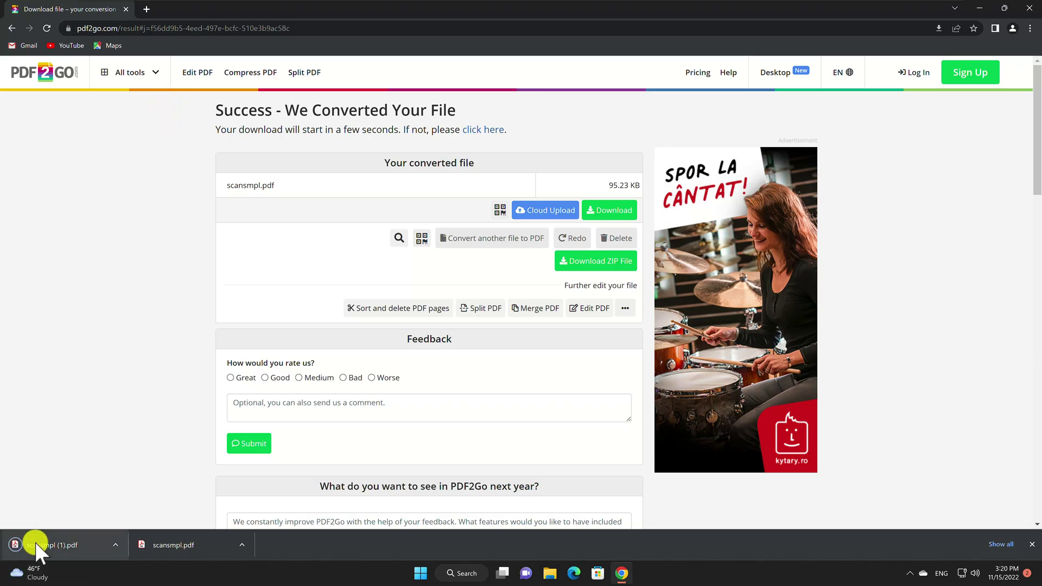
pyautogui.click(35, 542)
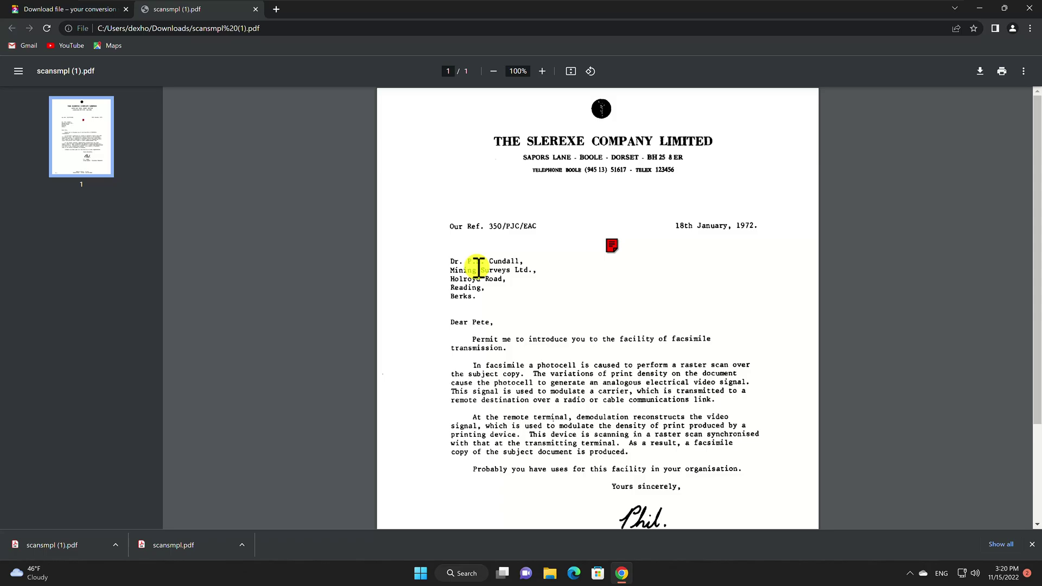
# Search the converted PDF for 'photocell' to its second match, then close the PDF tab.
pyautogui.hotkey('ctrl', 'f')
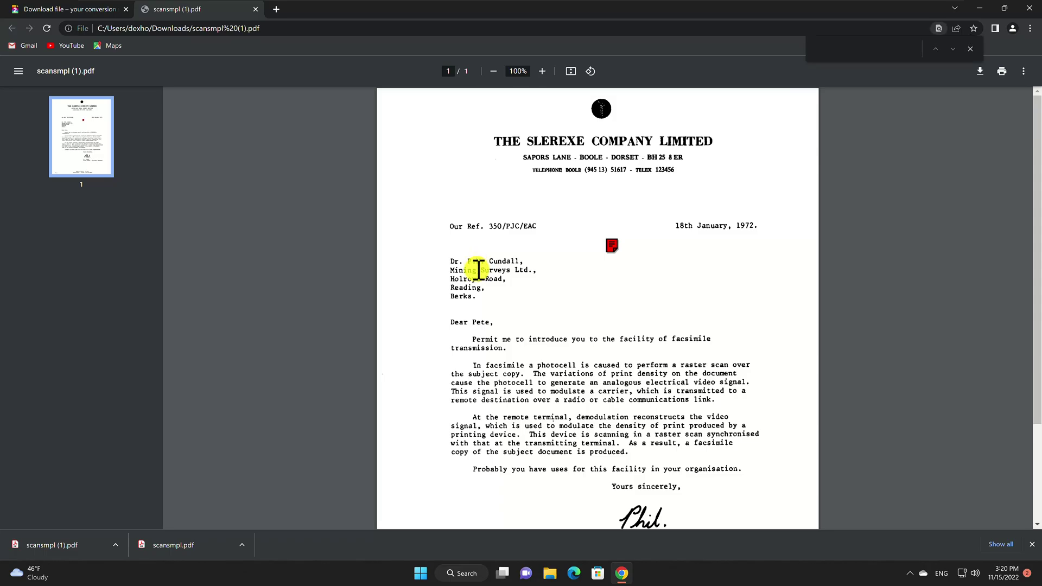
pyautogui.write('photocell')
pyautogui.press('Return')
pyautogui.press('Return')
pyautogui.press('Return')
pyautogui.press('Return')
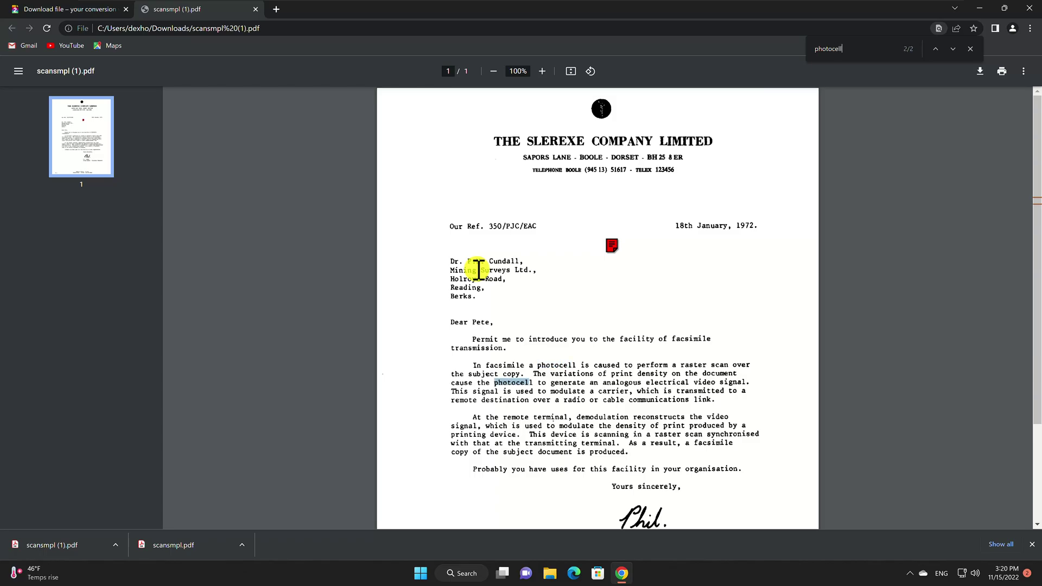
pyautogui.click(254, 8)
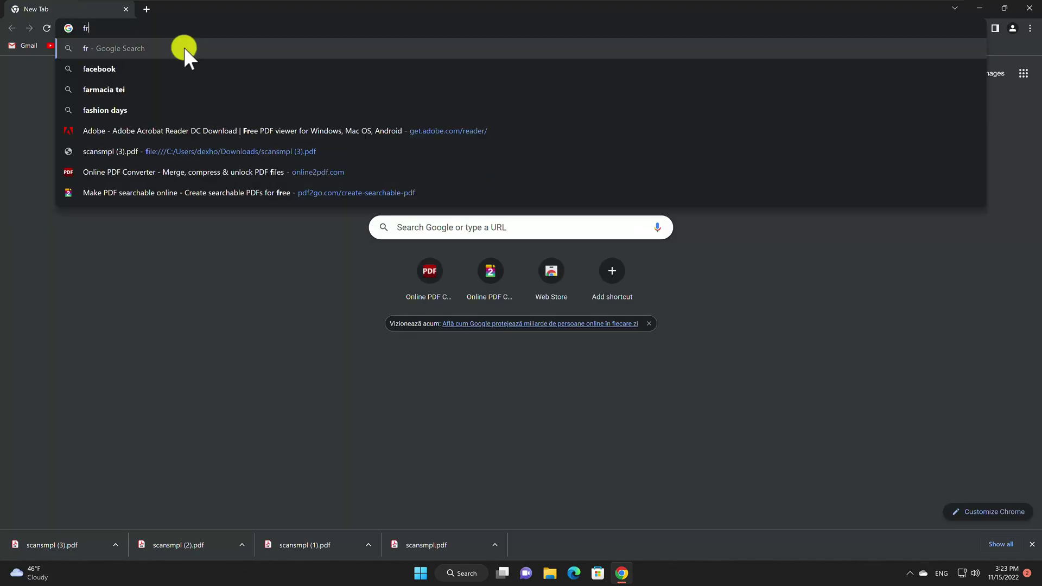
# Go to freepdfonline.com in the new tab.
pyautogui.write('ree')
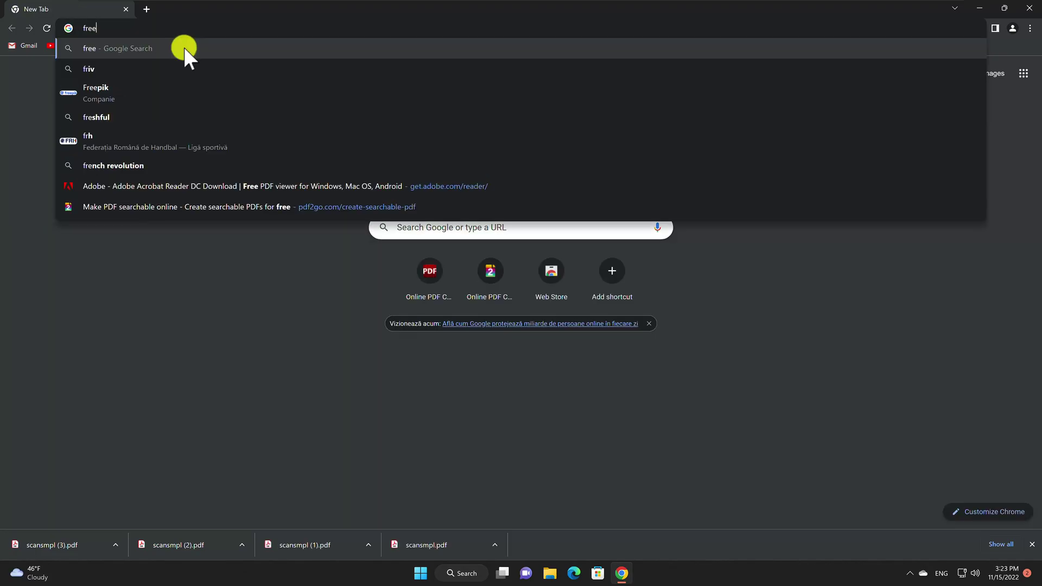
pyautogui.write('pdfonline.com')
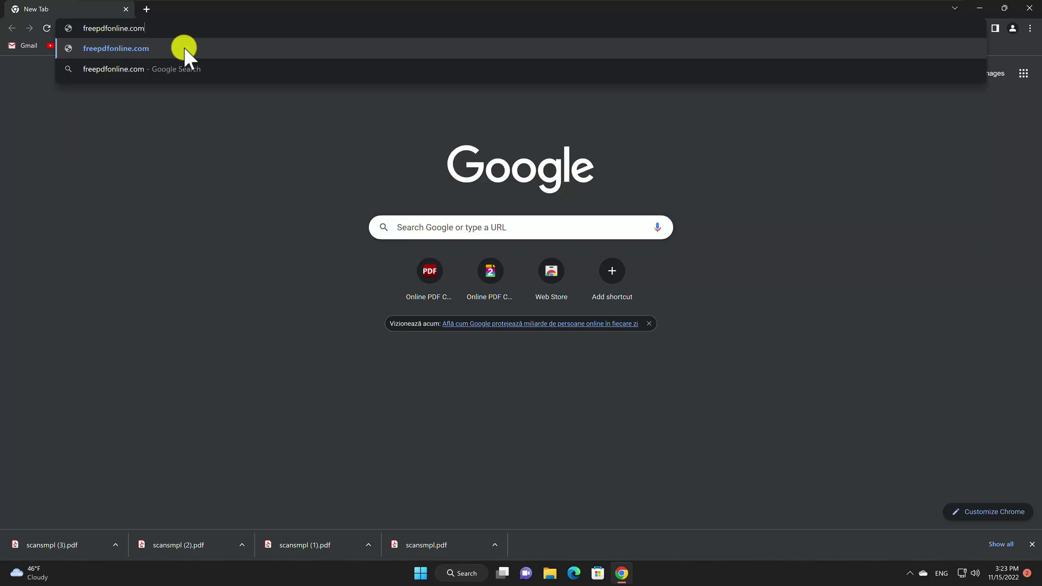
pyautogui.press('Return')
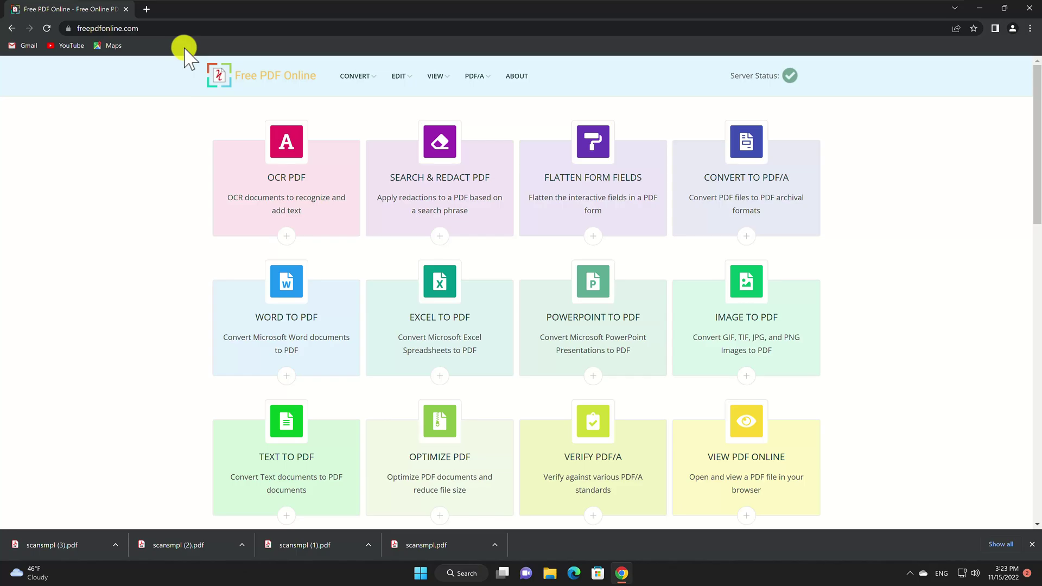
# Run scansmpl.pdf through Free PDF Online's OCR PDF tool in English and download the result.
pyautogui.click(296, 178)
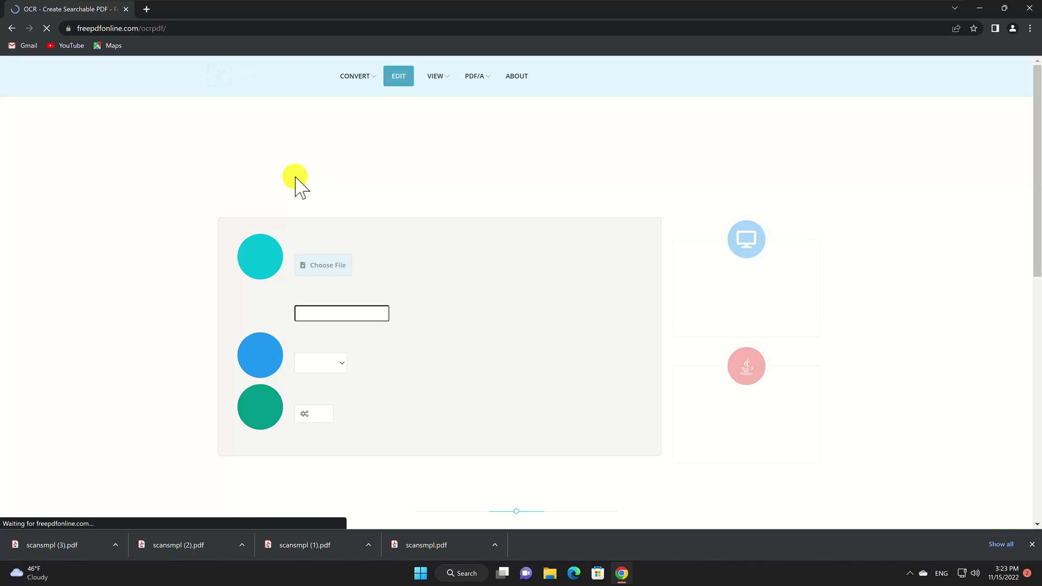
pyautogui.click(324, 265)
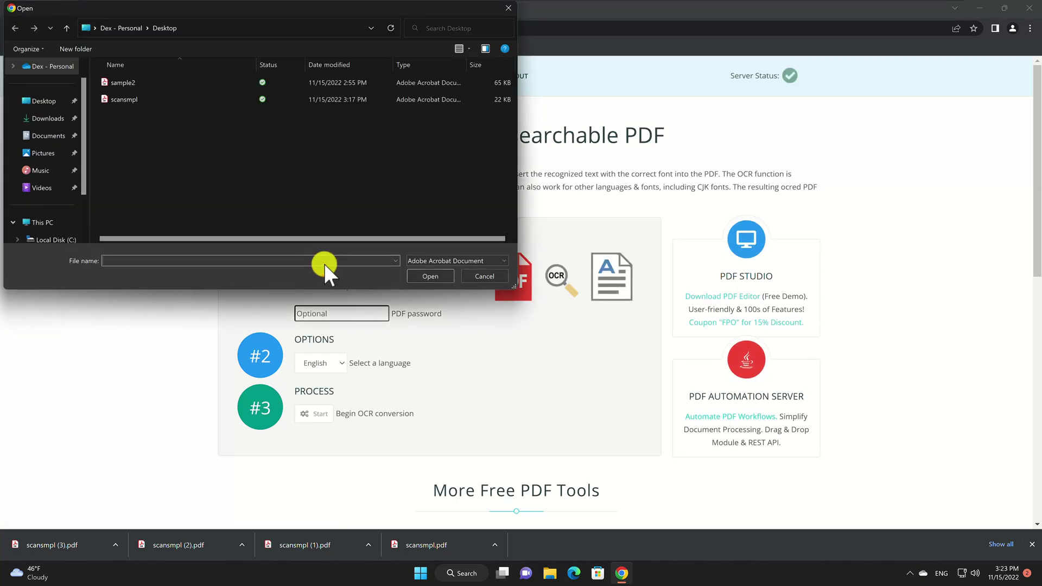
pyautogui.doubleClick(131, 101)
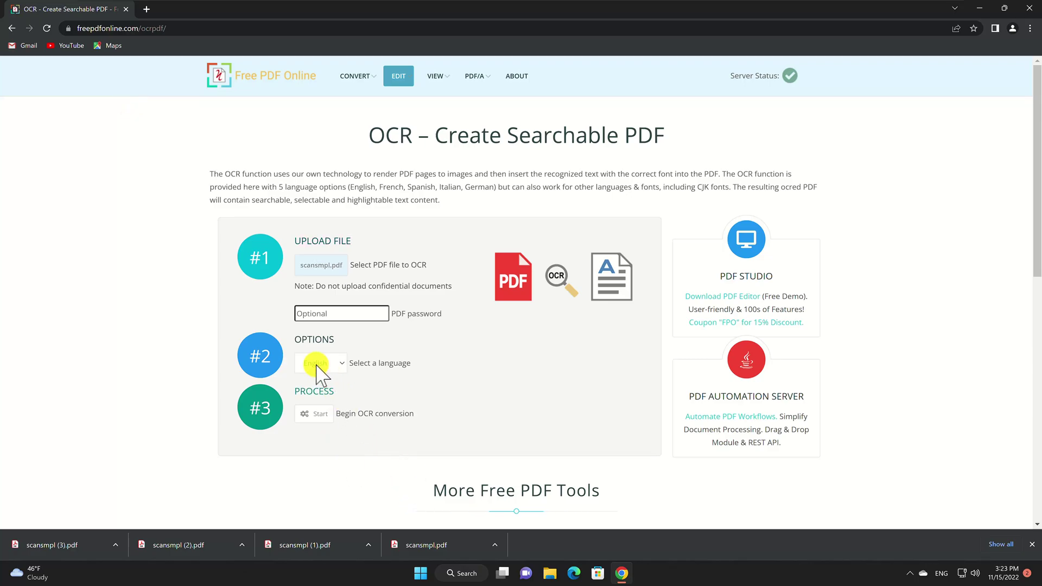
pyautogui.click(317, 364)
pyautogui.click(327, 381)
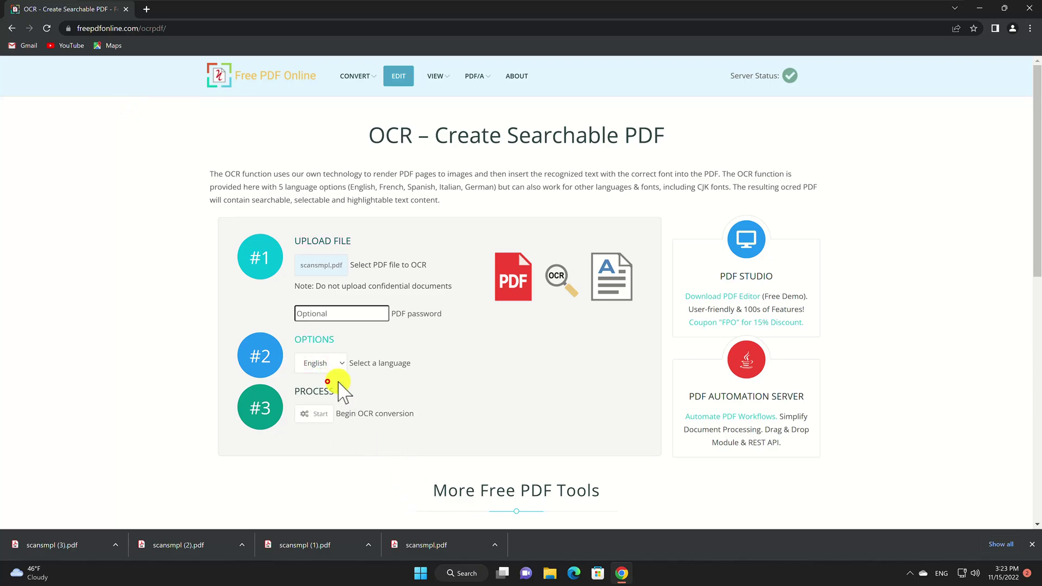
pyautogui.click(313, 414)
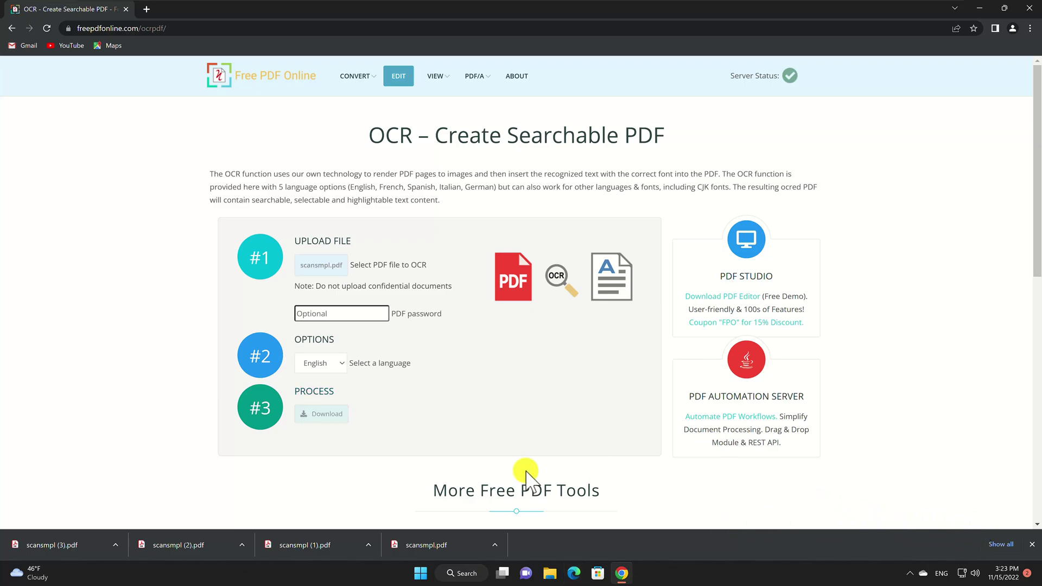
pyautogui.click(307, 414)
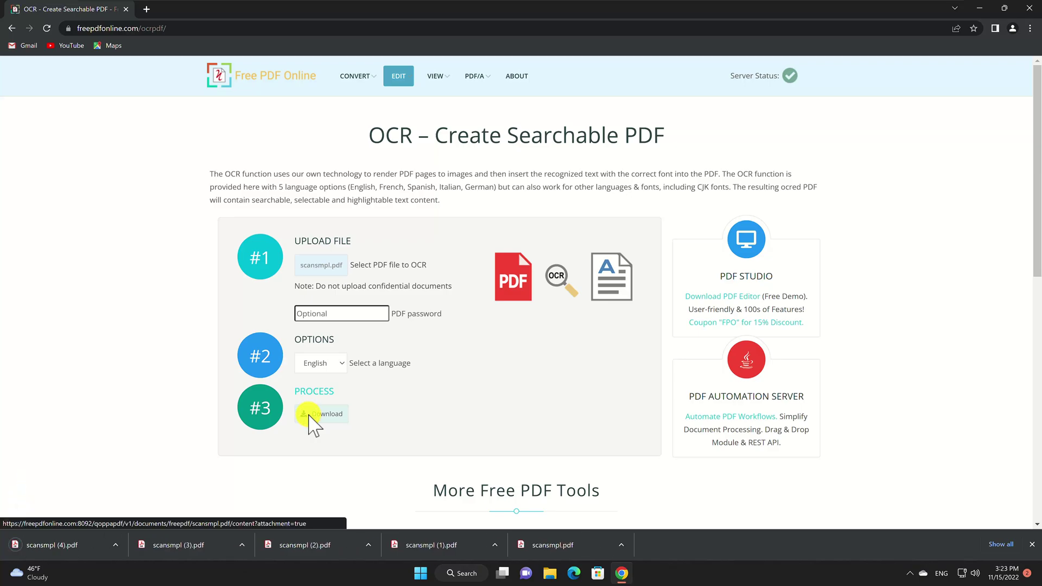
# Open scansmpl (4).pdf, test text selection, and cycle through its two 'photocell' search matches.
pyautogui.click(80, 545)
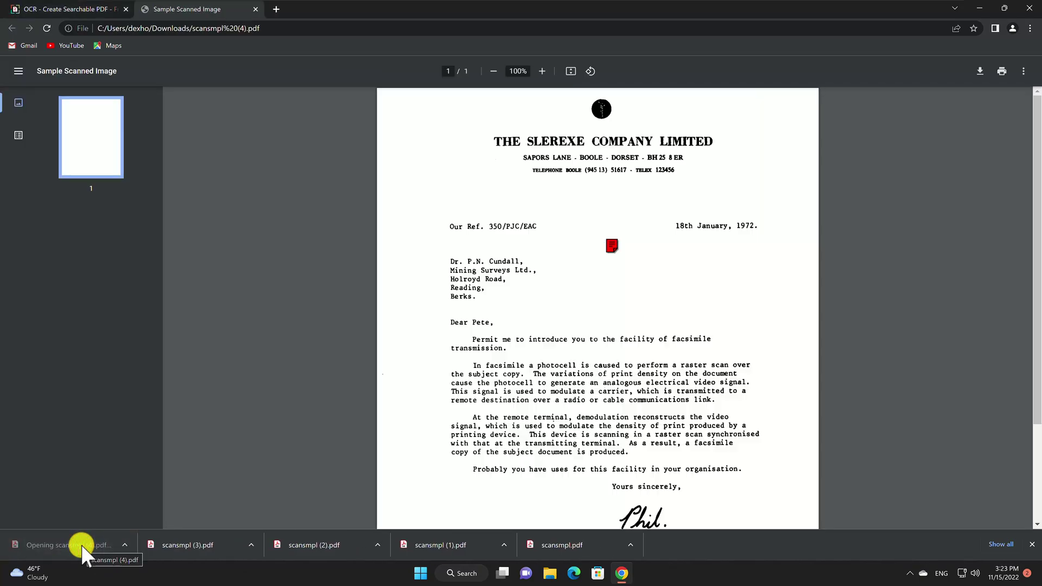
pyautogui.moveTo(540, 342); pyautogui.dragTo(565, 345)
pyautogui.hotkey('ctrl', 'f')
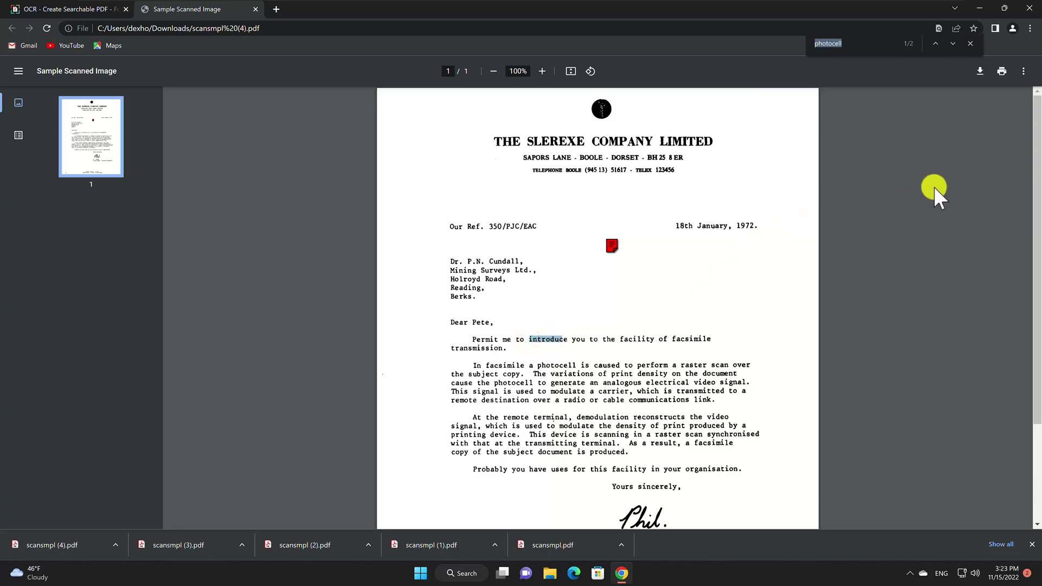
pyautogui.press('Return')
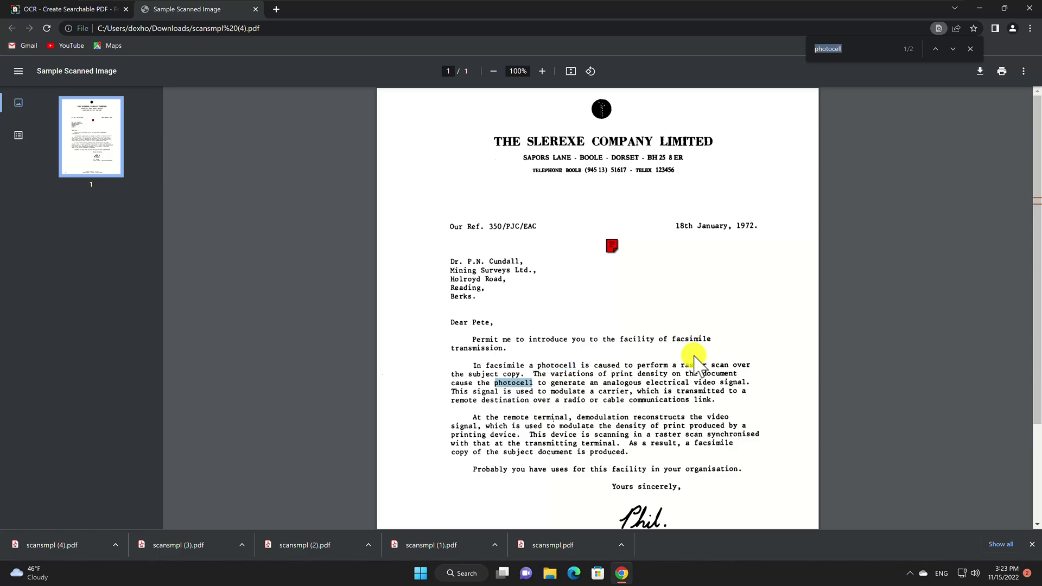
pyautogui.press('Return')
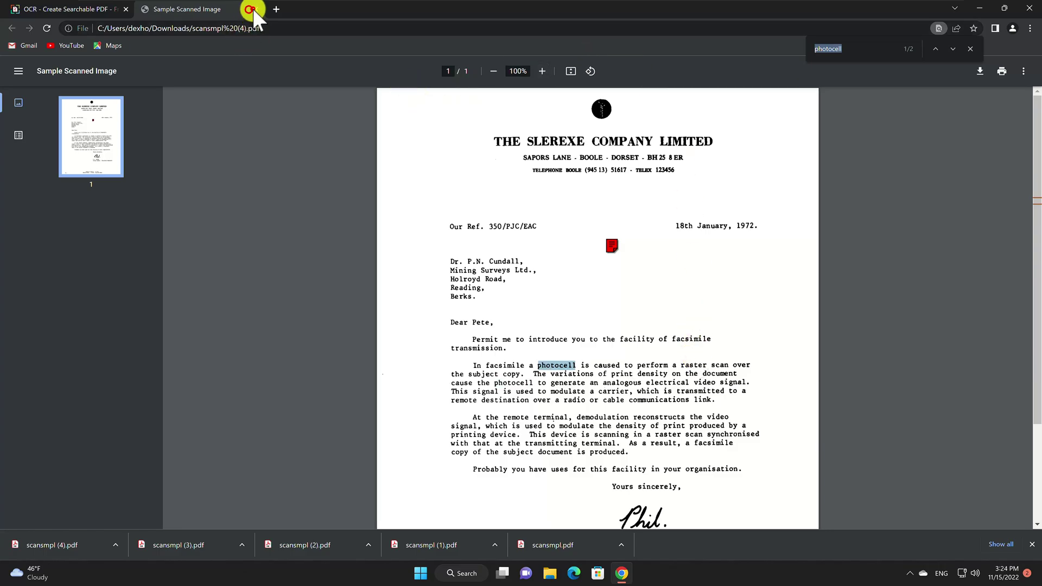